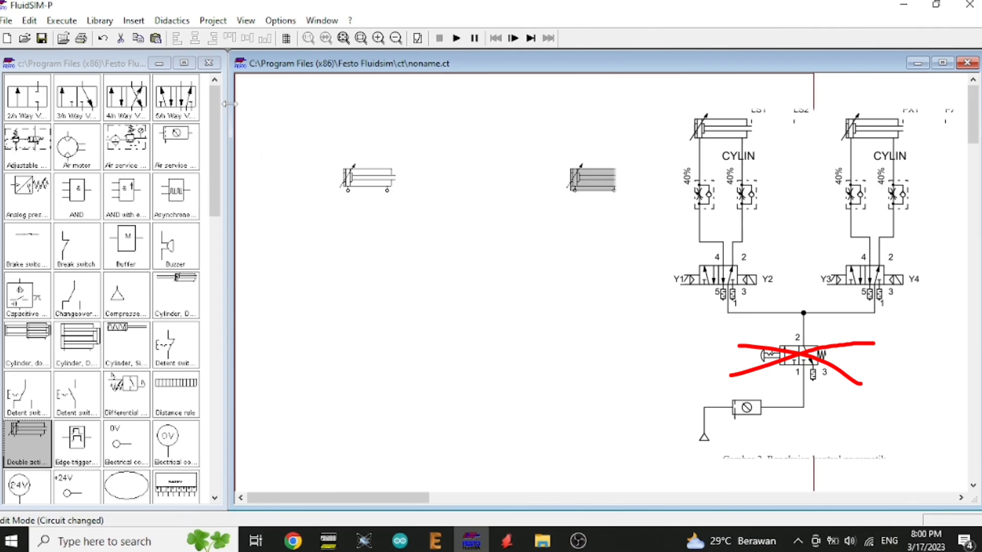
Step: Place four one-way flow control valves below the two double-acting cylinders, two under each cylinder
scroll(197, 346, down, 1)
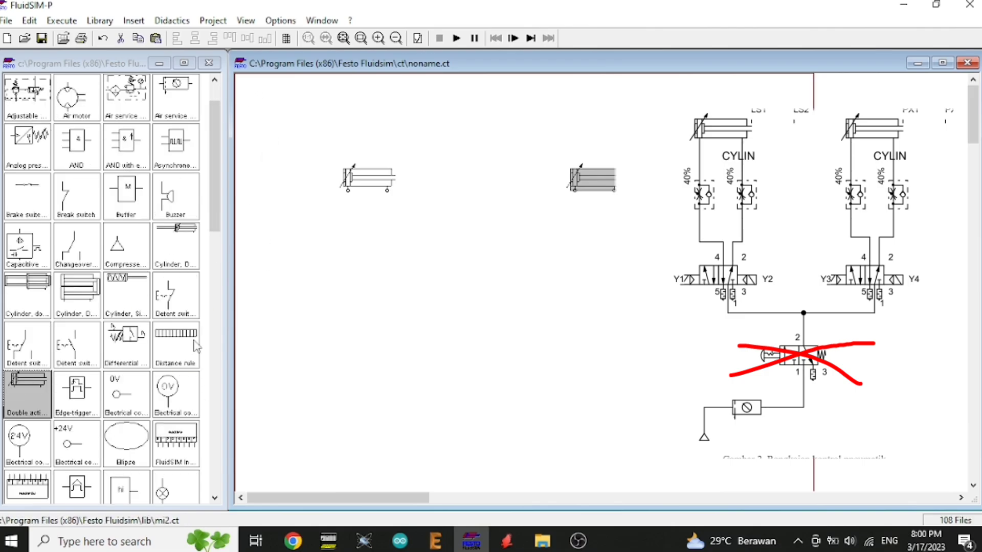
scroll(105, 364, down, 1)
drag(216, 240, 261, 517)
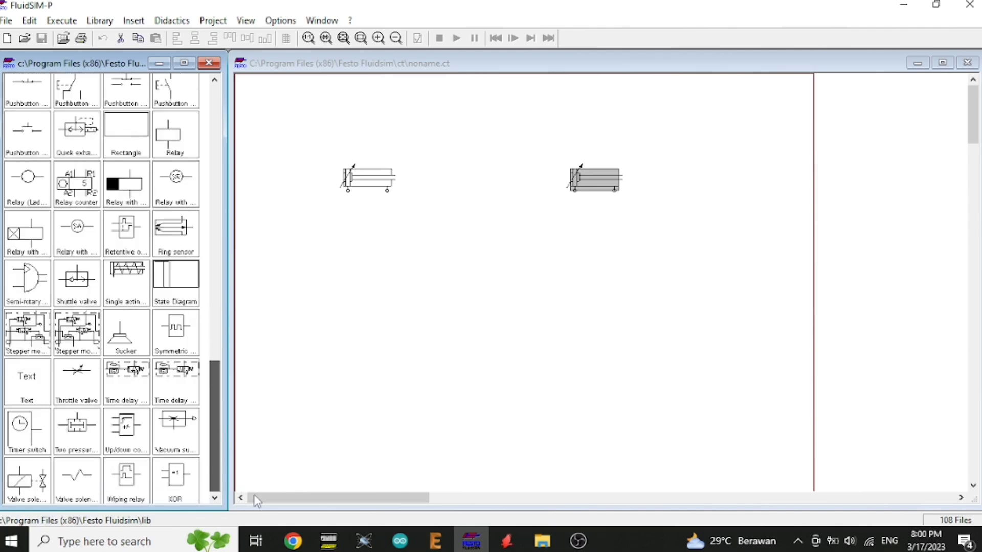
scroll(31, 161, up, 4)
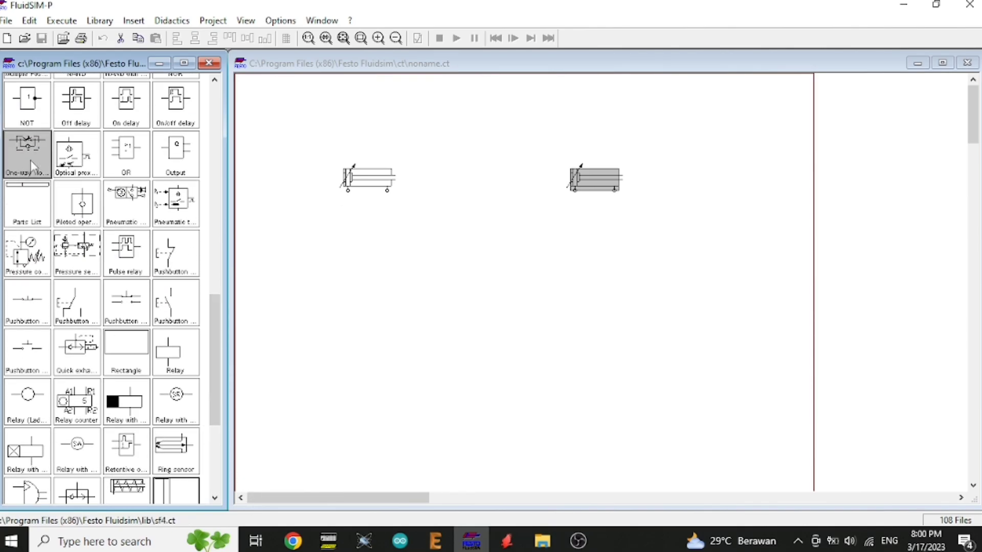
mouse_move(331, 236)
mouse_down()
mouse_move(366, 239)
mouse_move(335, 236)
mouse_up()
drag(177, 165, 395, 223)
drag(27, 153, 563, 246)
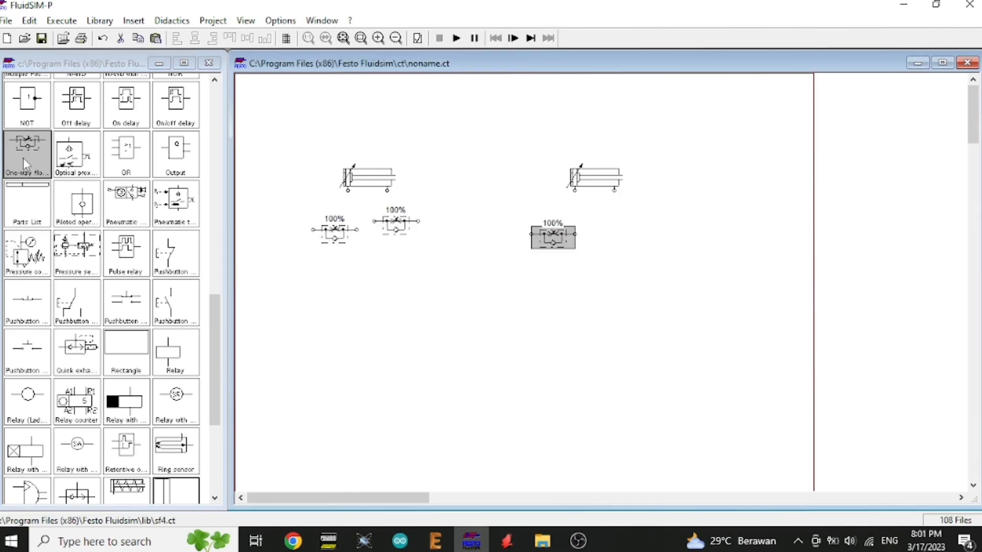
drag(27, 153, 645, 251)
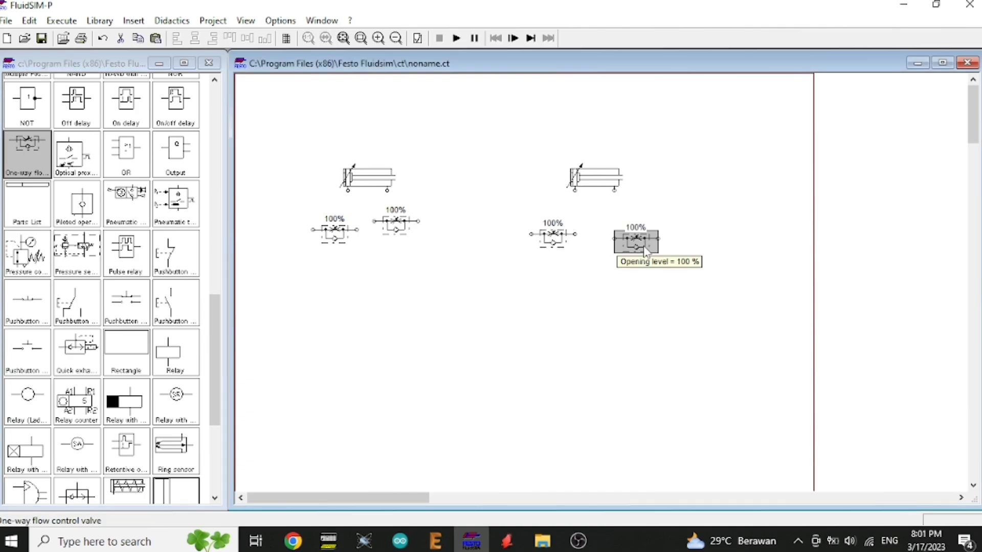
Step: Rotate the rightmost flow control valve to stand vertically and shift it left beside the third valve
right_click(645, 251)
click(622, 238)
right_click(627, 239)
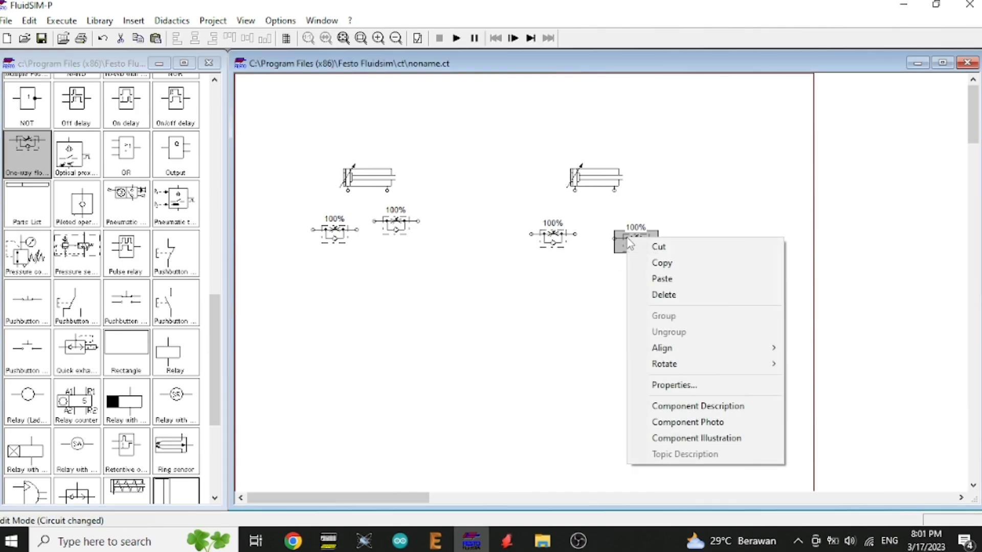
mouse_move(695, 363)
click(815, 382)
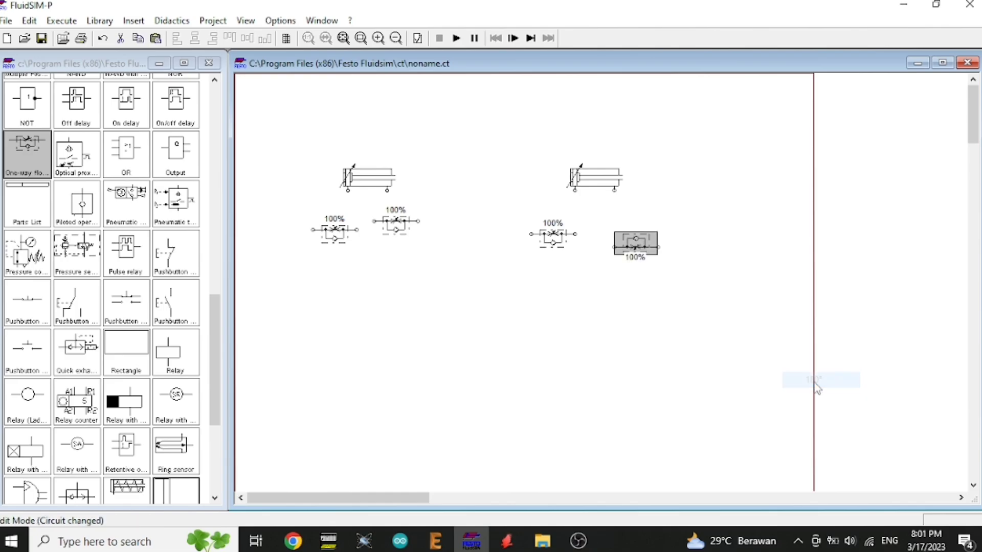
right_click(631, 236)
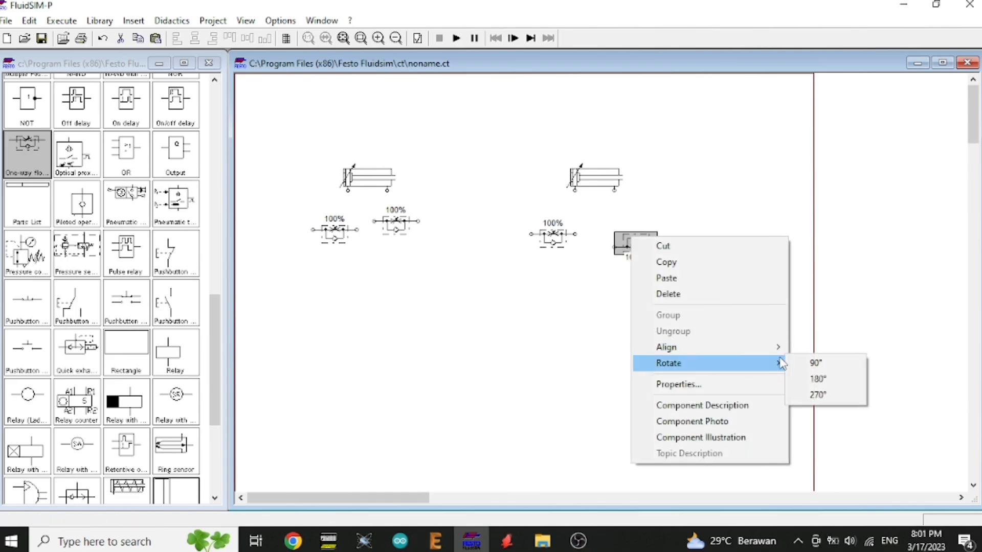
click(805, 363)
drag(632, 241, 598, 242)
right_click(613, 245)
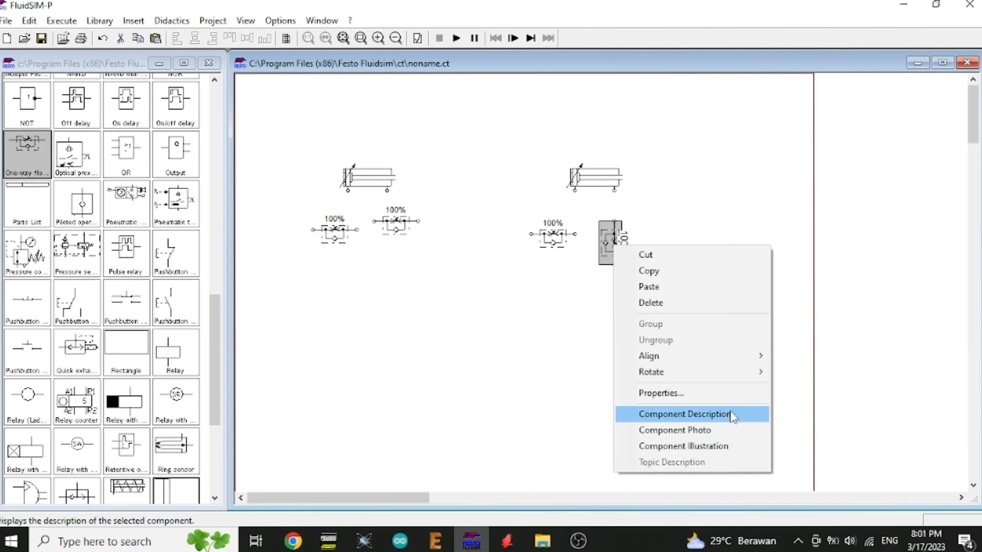
mouse_move(680, 372)
click(798, 387)
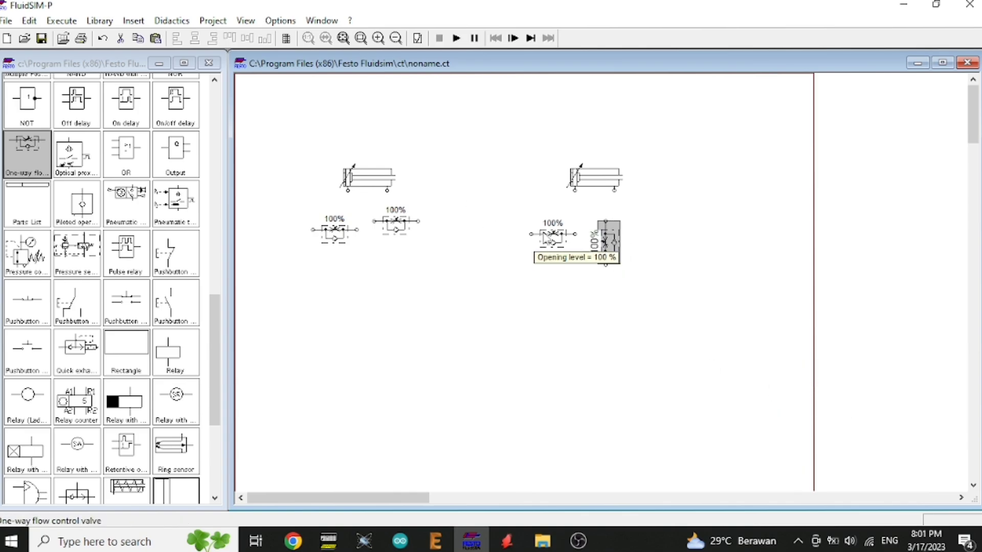
Step: Rotate the third flow control valve by 90° so it stands vertically
click(542, 235)
right_click(543, 232)
mouse_move(688, 364)
click(727, 358)
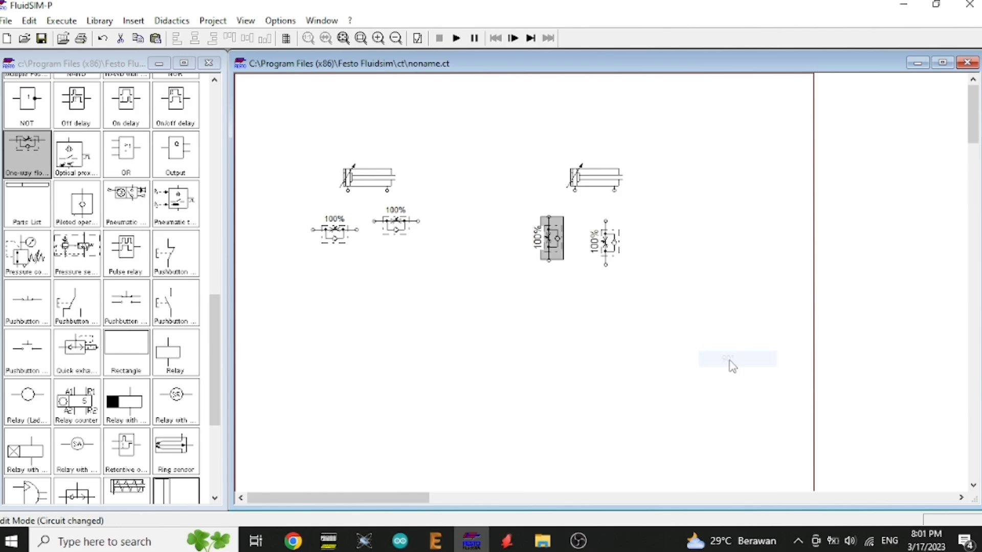
Step: Position both vertical flow control valves side by side under the right cylinder
click(599, 244)
drag(599, 244, 626, 243)
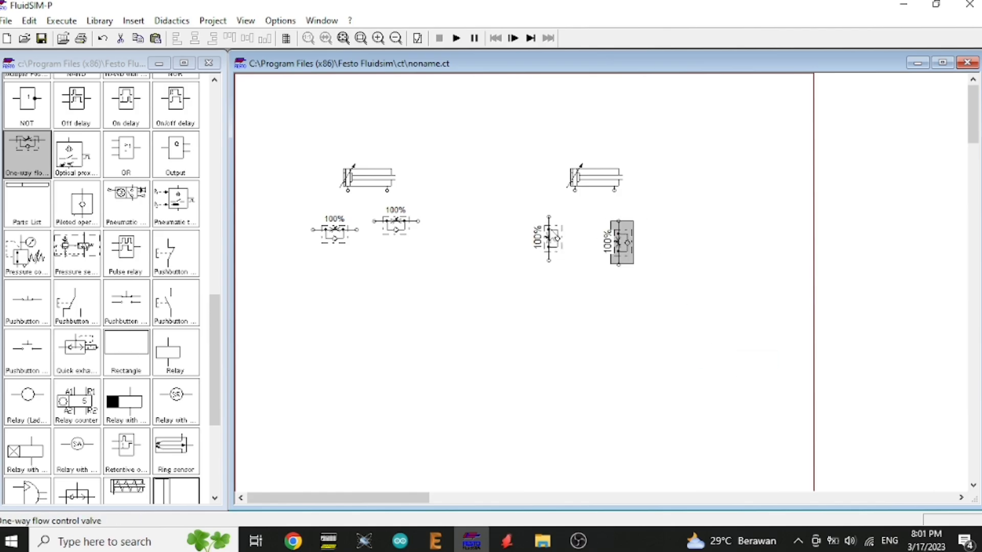
drag(542, 231, 572, 231)
click(672, 169)
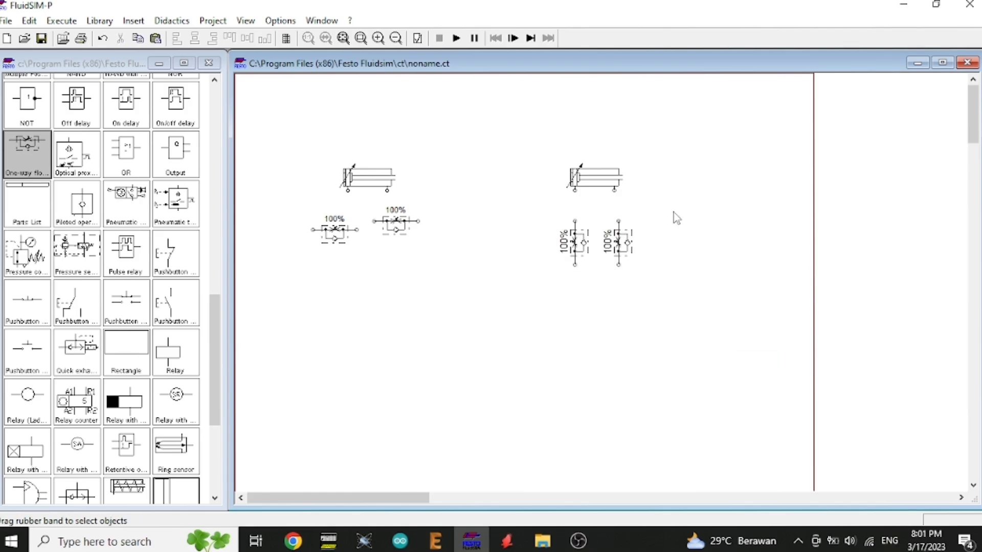
Step: Rotate the second flow control valve by 90° and move it under the left cylinder
click(395, 224)
right_click(391, 232)
mouse_move(527, 359)
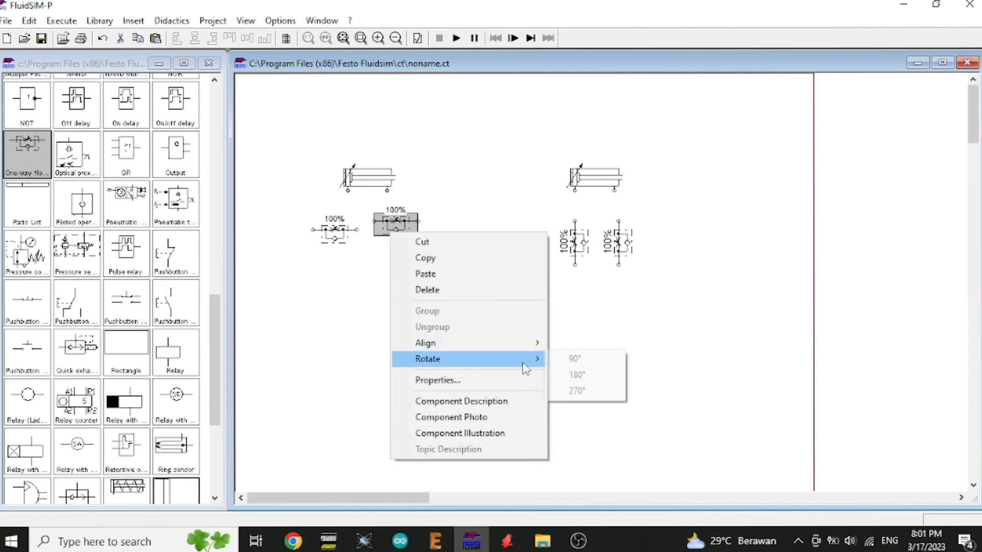
click(611, 360)
drag(401, 228, 394, 247)
Step: Rotate the first flow control valve by 90° and place it beside the second under the left cylinder
click(333, 239)
right_click(316, 234)
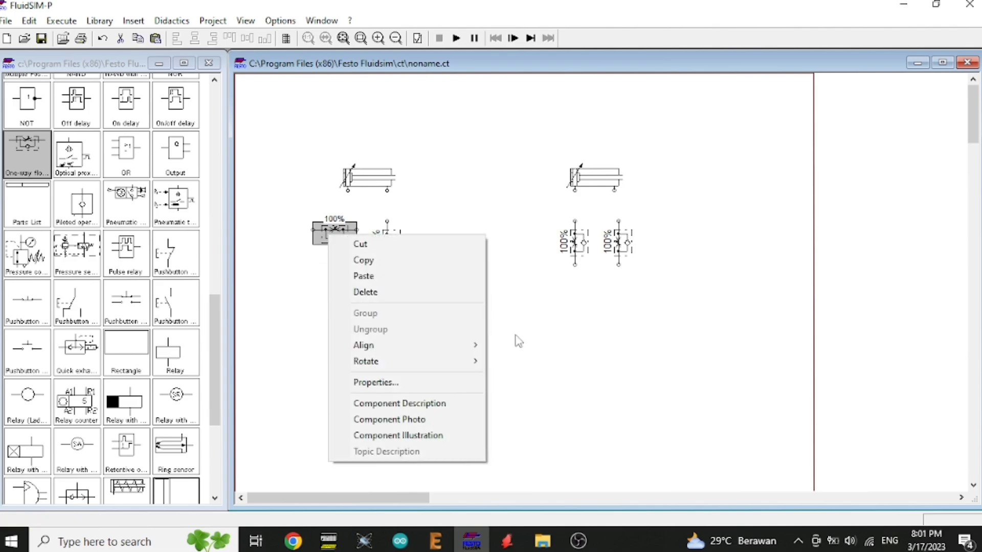
mouse_move(421, 362)
click(546, 362)
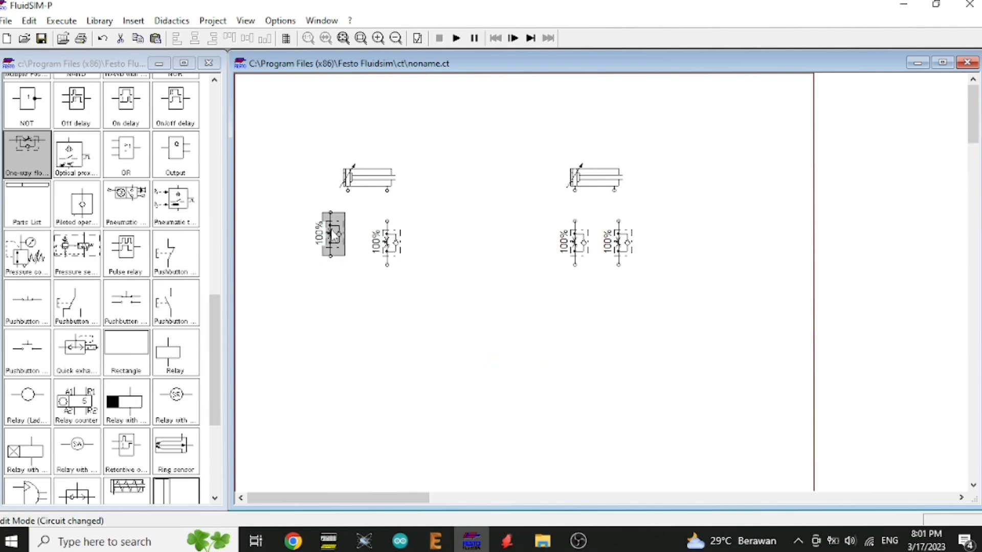
drag(331, 233, 347, 242)
click(449, 272)
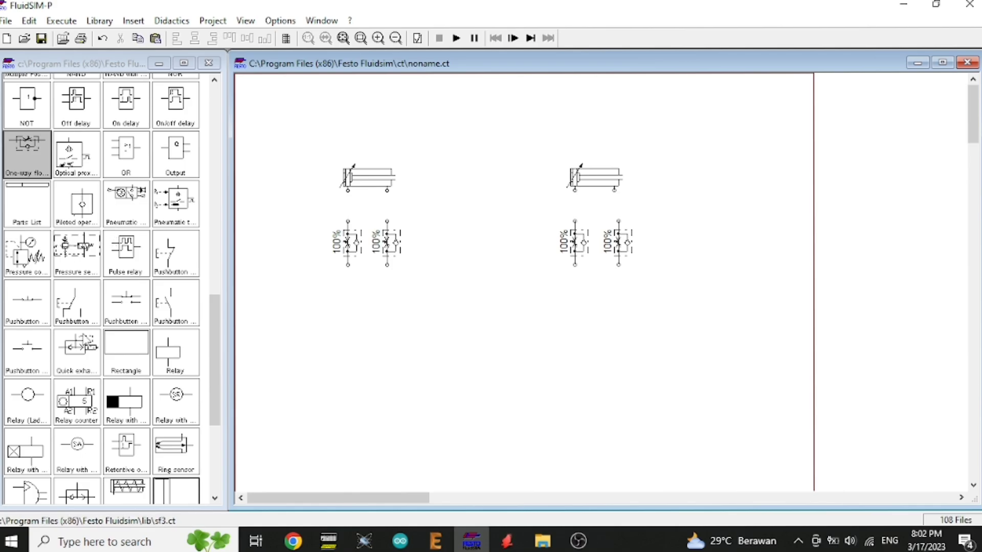
Step: Place a 5/n-way valve below each pair of flow control valves
drag(217, 330, 220, 301)
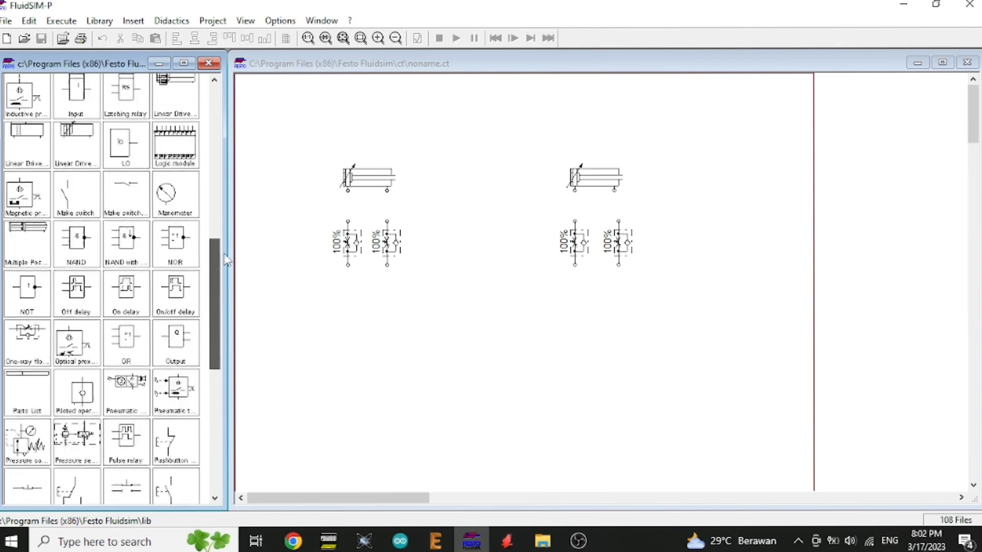
click(197, 161)
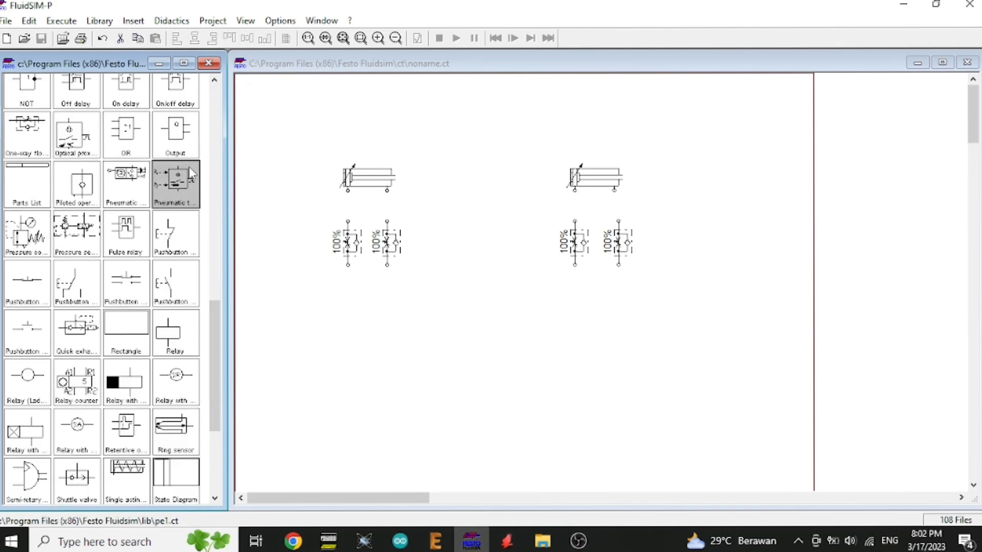
scroll(201, 135, up, 5)
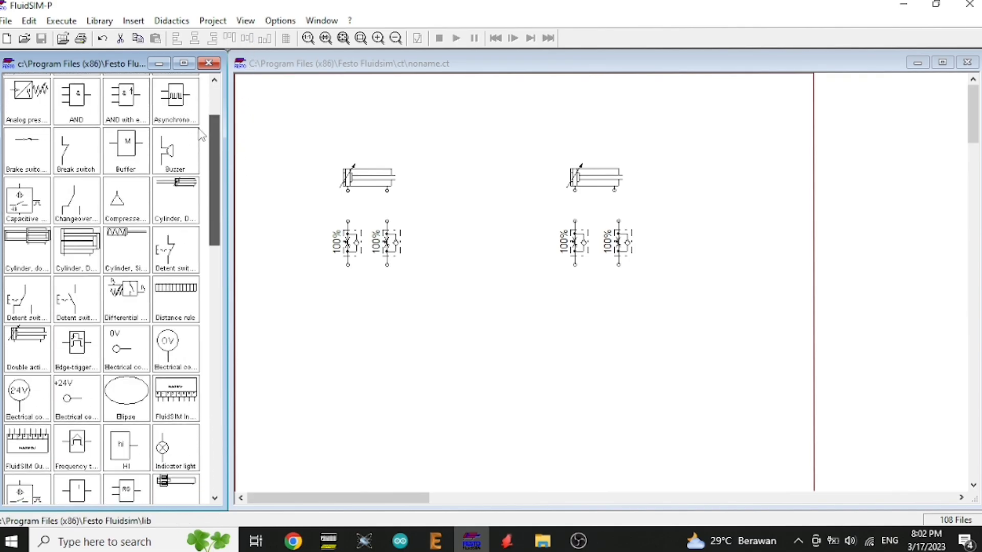
drag(198, 129, 365, 338)
click(186, 99)
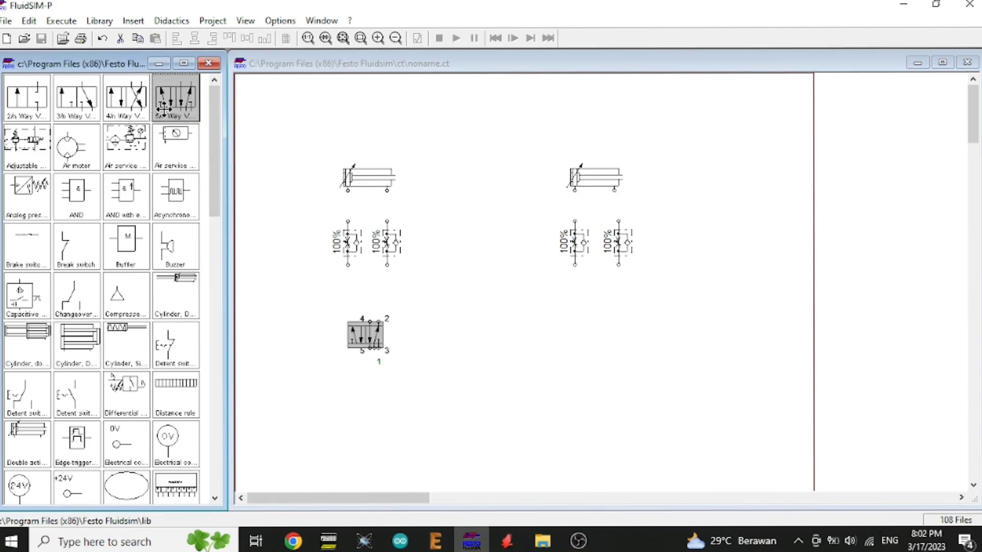
drag(623, 335, 599, 330)
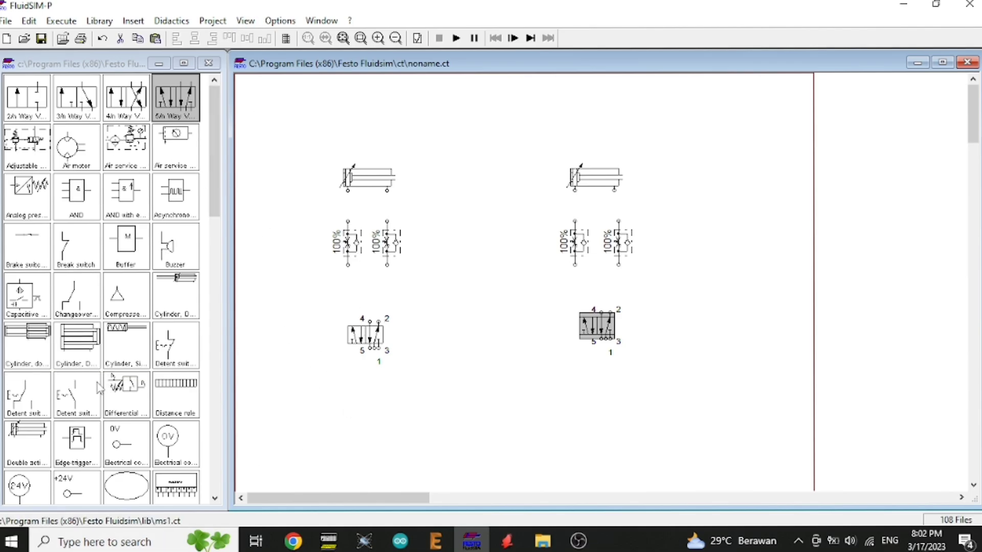
Step: Add an air service unit and a compressor below and between the two 5/n-way valves
scroll(96, 387, down, 6)
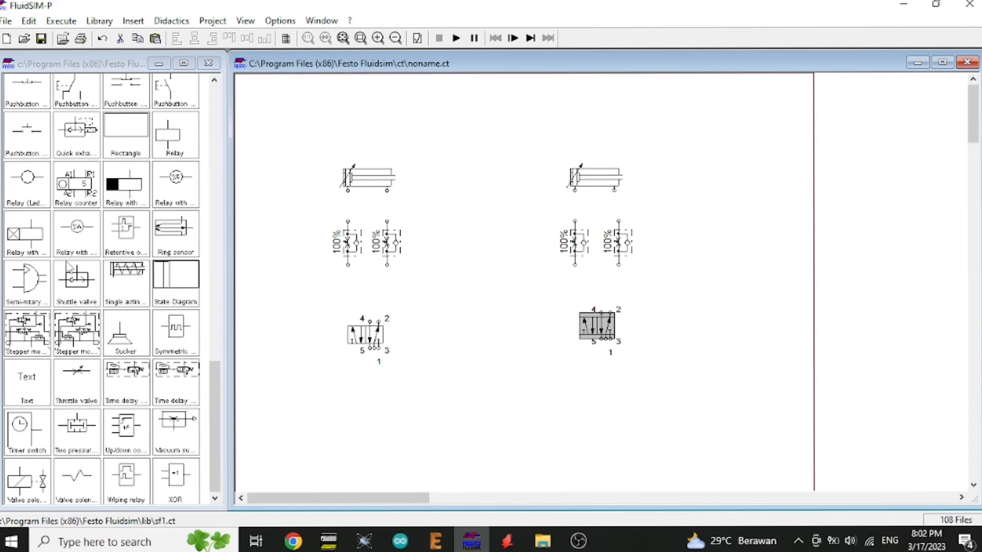
scroll(66, 261, up, 1)
drag(218, 406, 212, 121)
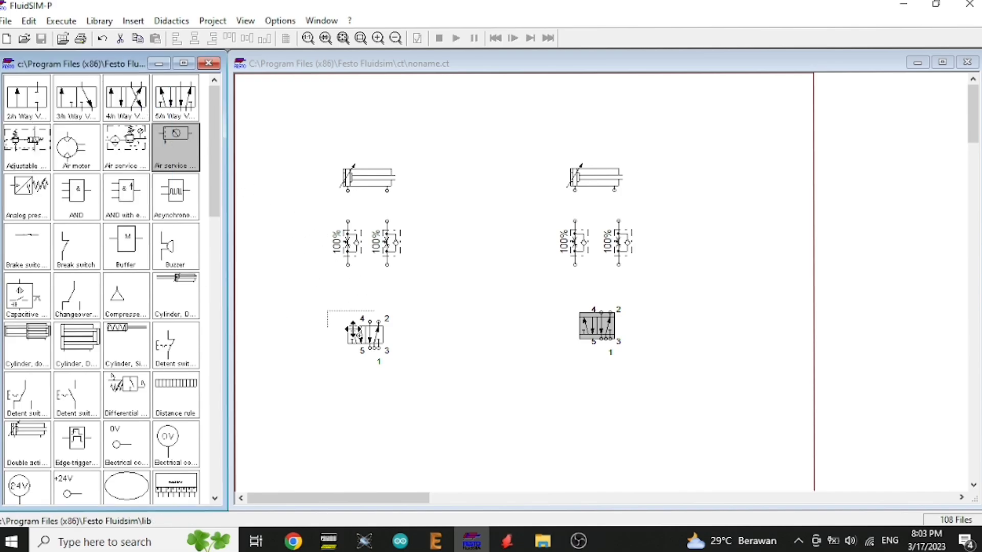
drag(352, 331, 488, 409)
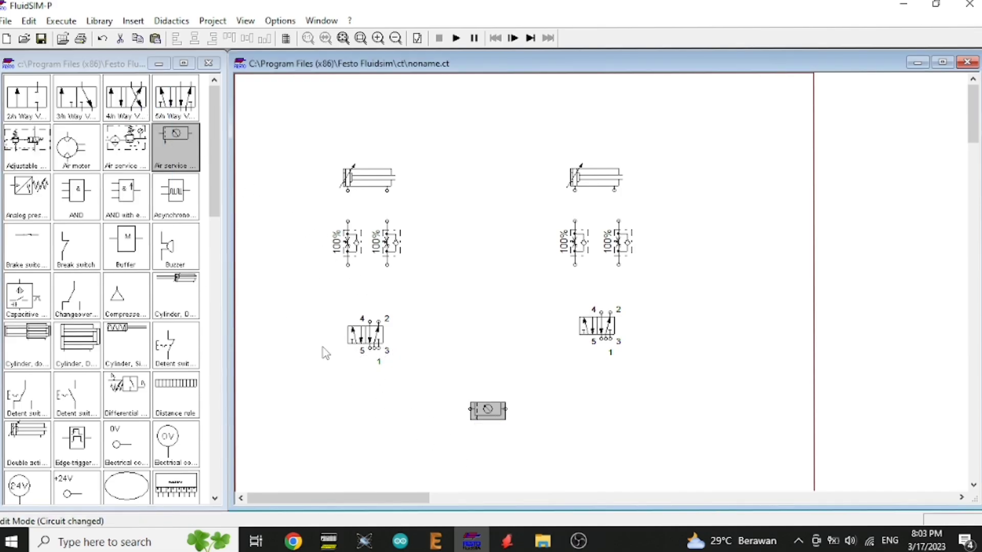
drag(117, 296, 431, 458)
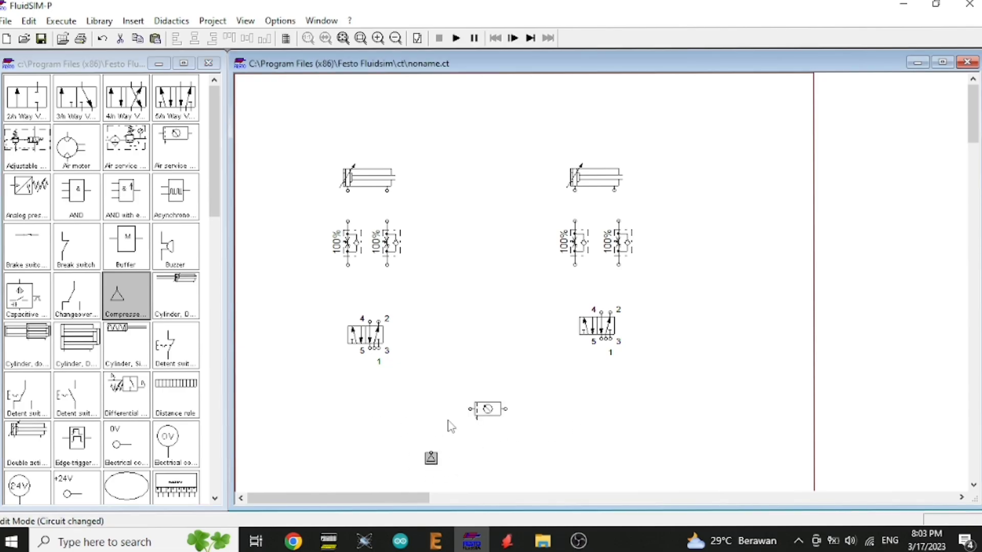
Step: Rotate the air service unit by 90° and connect the compressor directly beneath it
right_click(483, 412)
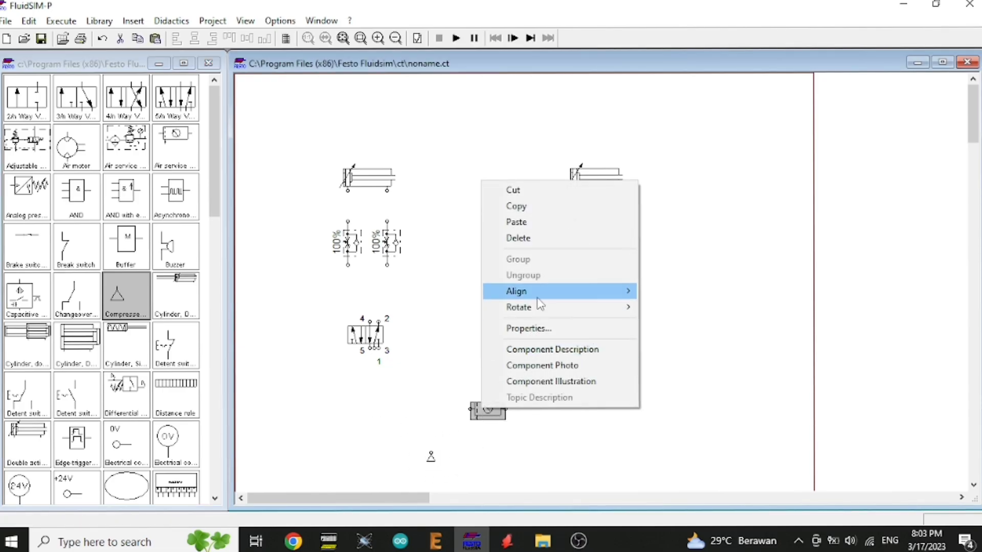
mouse_move(537, 307)
click(652, 307)
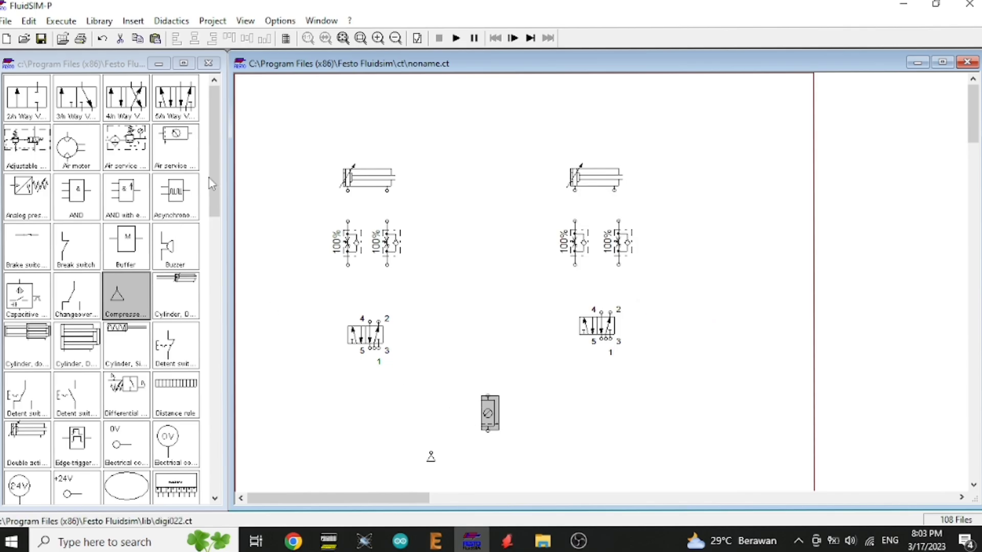
click(432, 455)
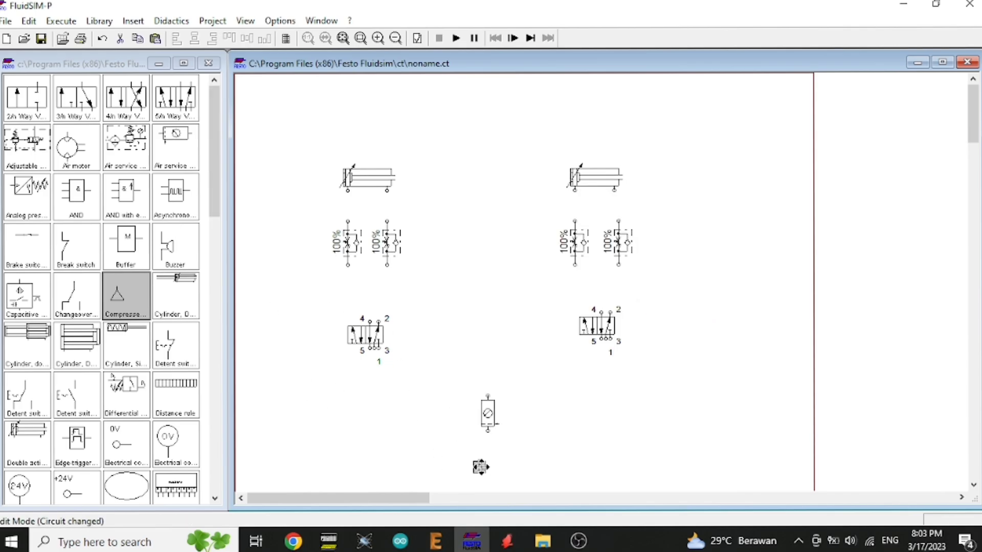
drag(488, 467, 488, 465)
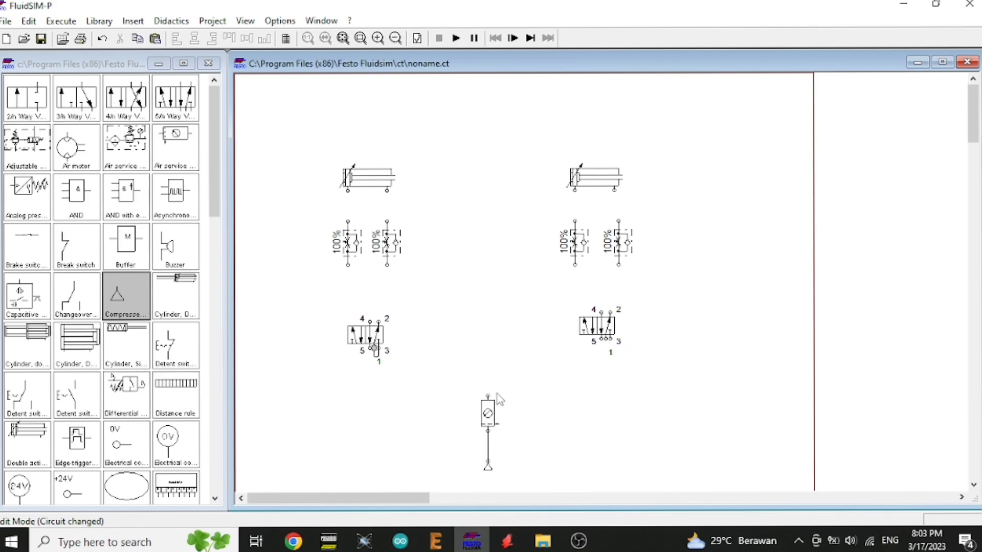
Step: Pipe the service unit to port 1 of both 5/n-way valves and connect the left flow control valves to ports 4 and 2
drag(487, 395, 375, 349)
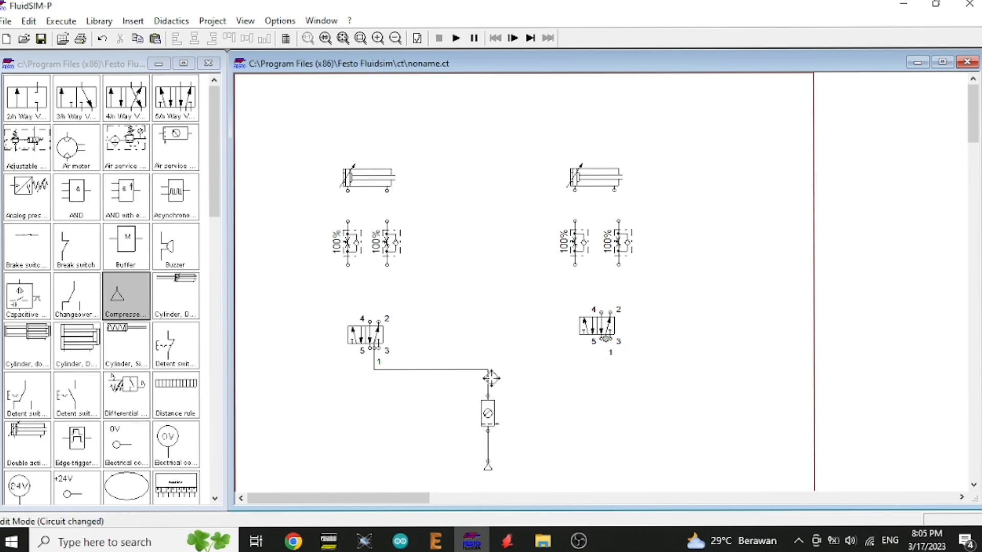
drag(488, 370, 606, 352)
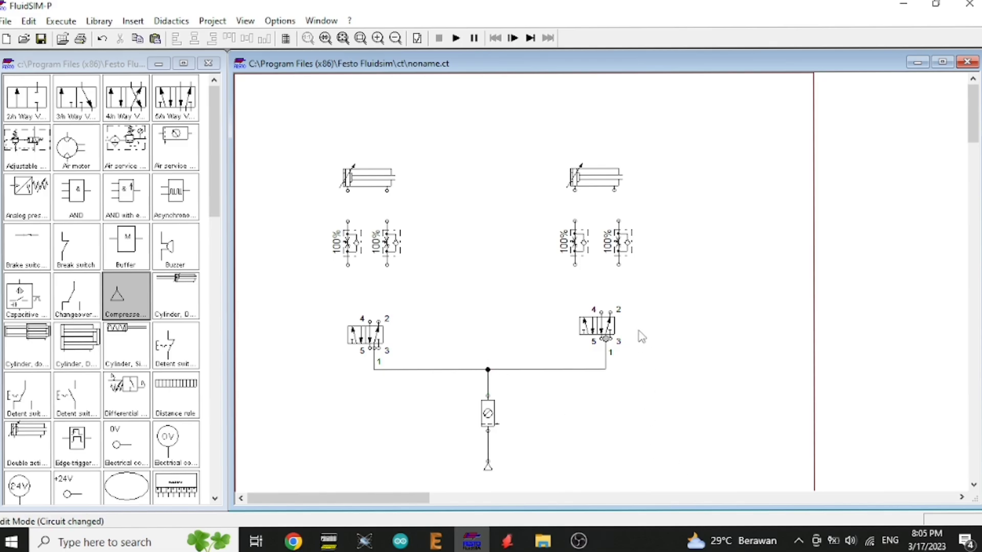
click(347, 263)
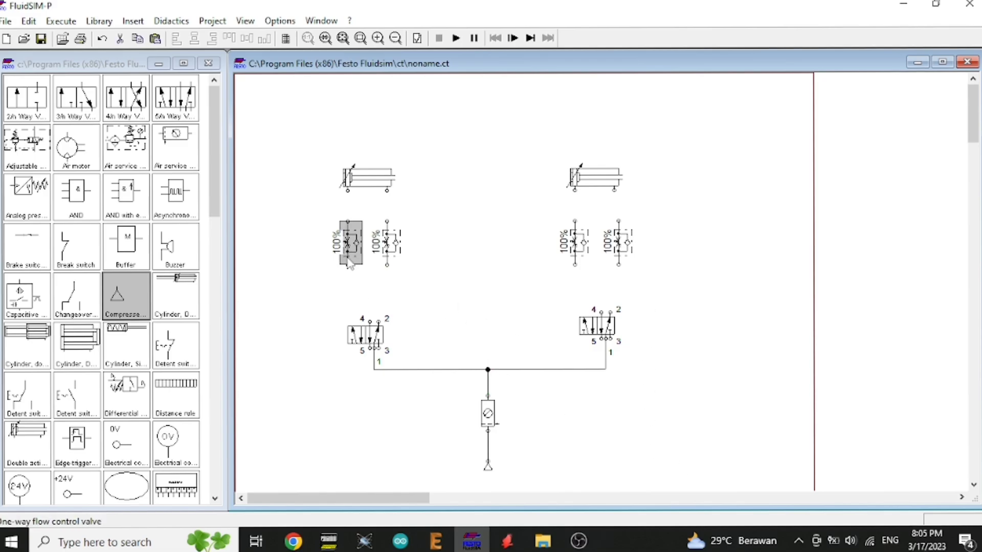
drag(347, 265, 371, 317)
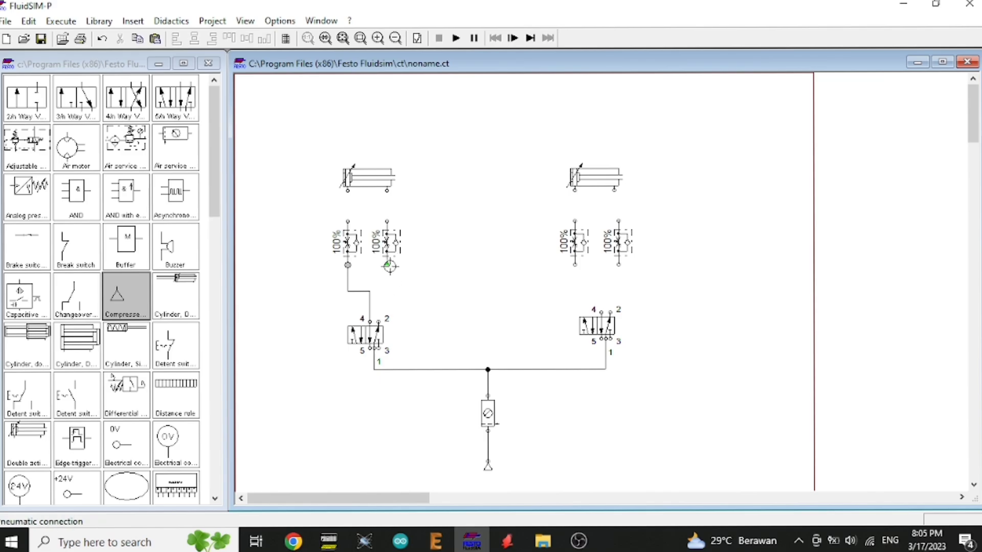
drag(390, 266, 378, 321)
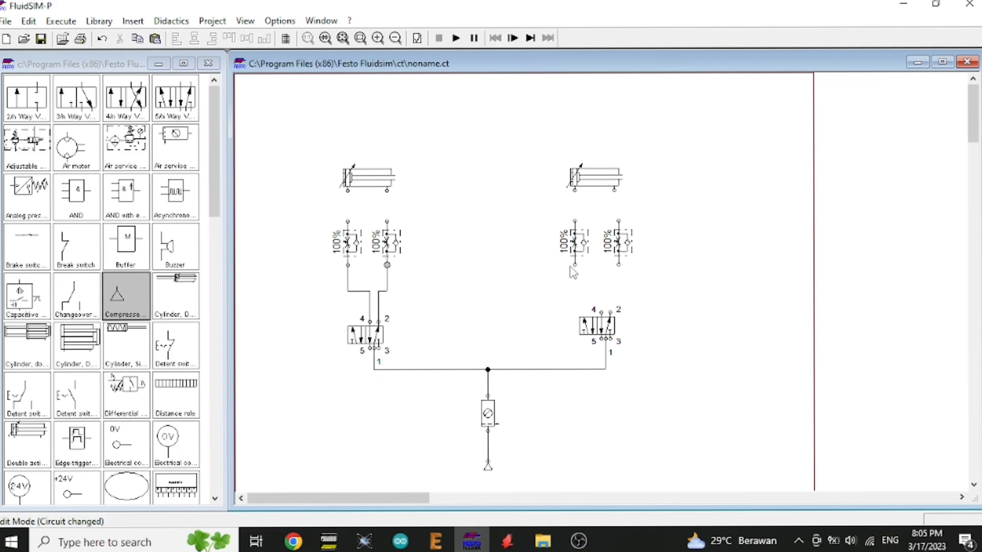
Step: Connect the right flow control valves to ports 4 and 2 of the right 5/n-way valve and up to the right cylinder
drag(575, 264, 599, 307)
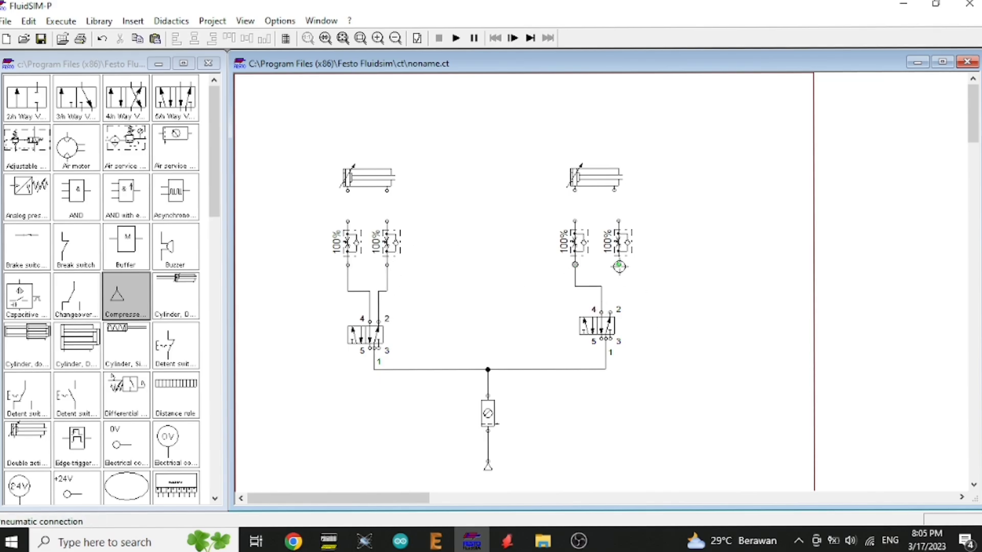
drag(618, 265, 612, 309)
drag(579, 221, 575, 190)
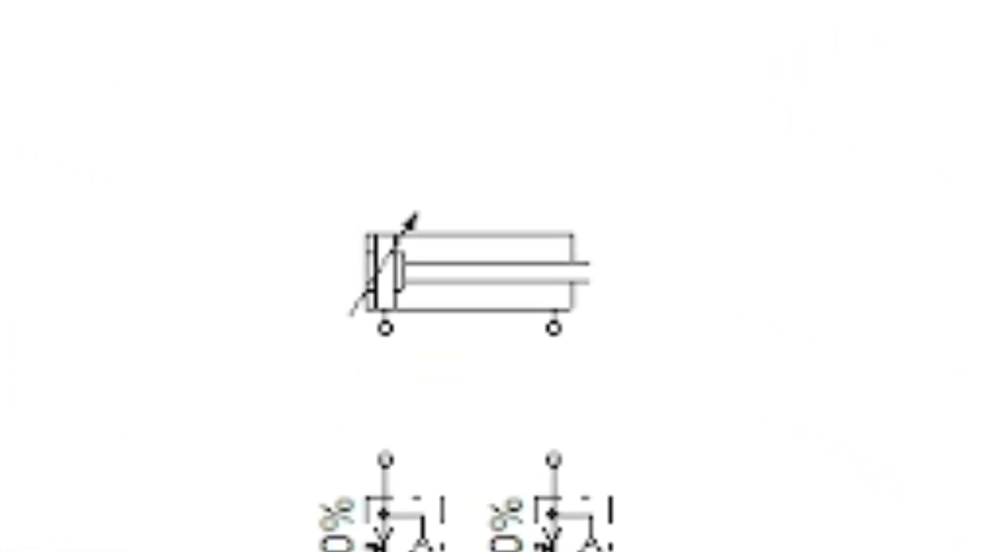
Step: Pipe the remaining flow control valves to the ports of the left and right cylinders
drag(376, 293, 380, 369)
drag(356, 317, 364, 333)
drag(529, 209, 533, 334)
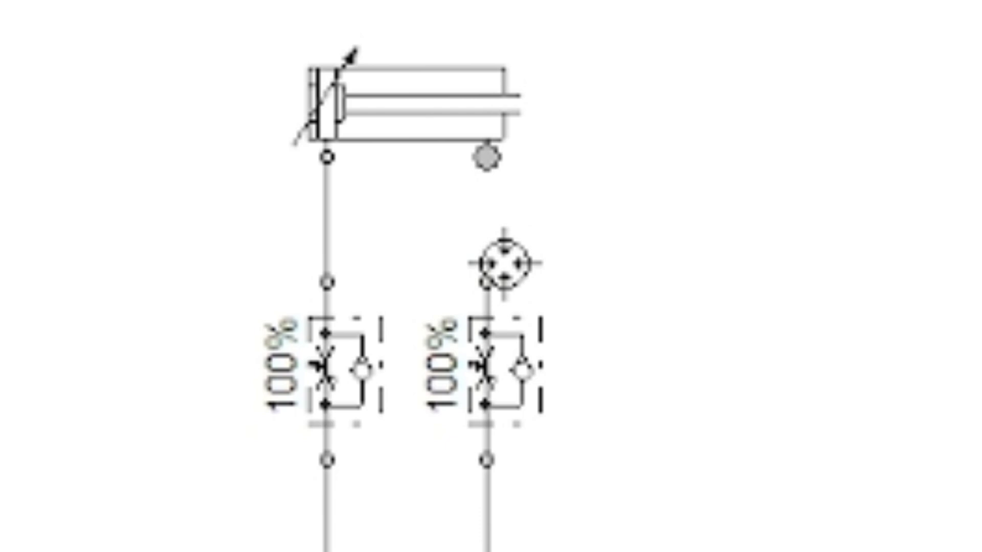
drag(505, 263, 486, 282)
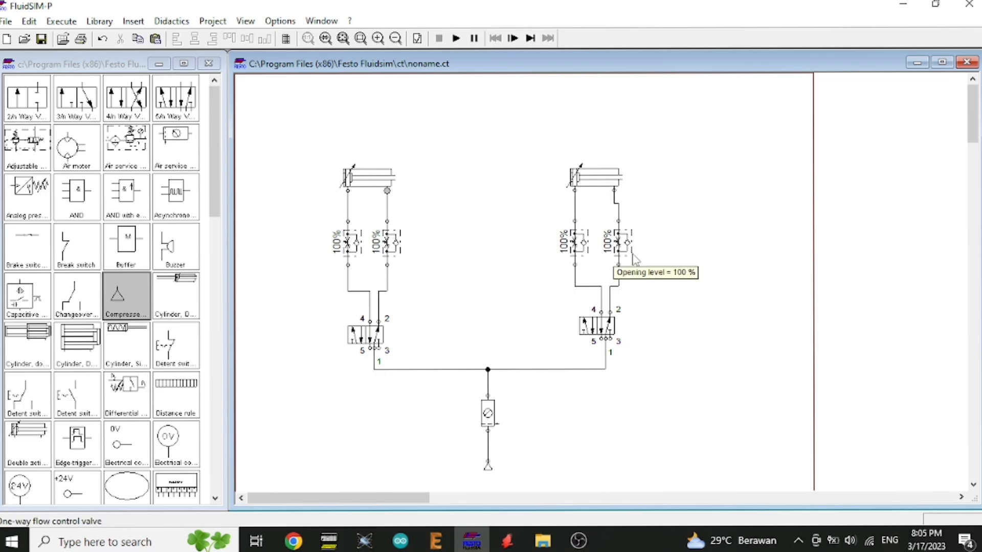
click(484, 369)
drag(617, 243, 611, 247)
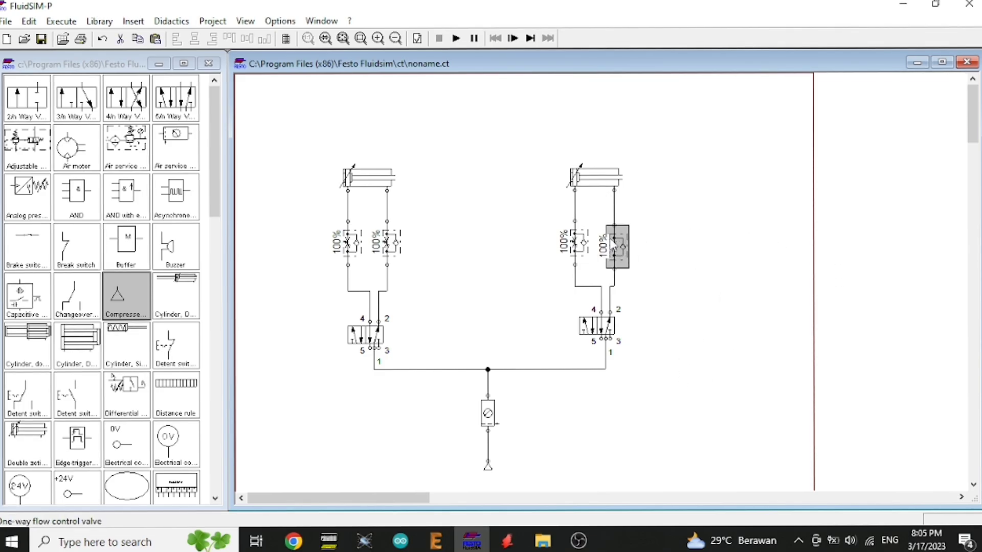
drag(616, 235, 616, 231)
click(723, 347)
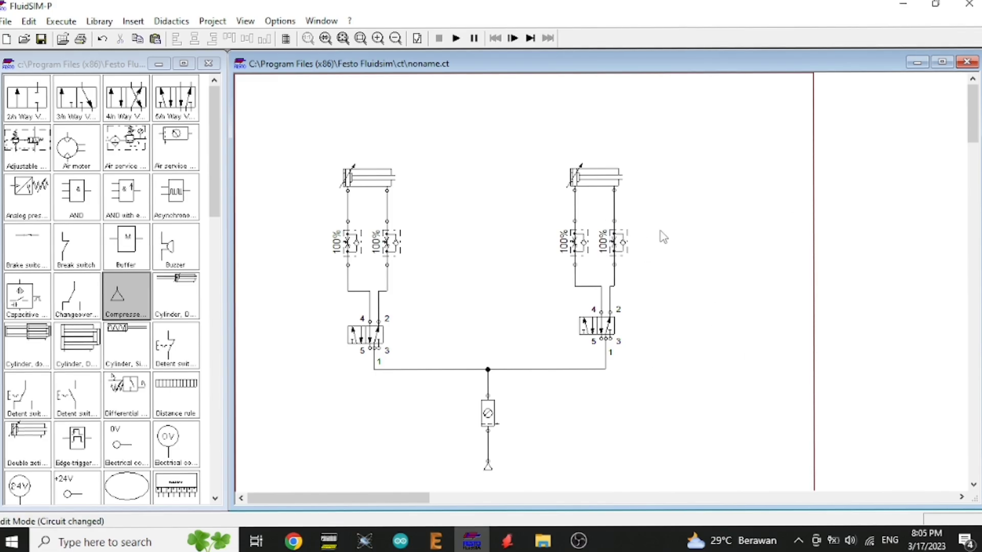
Step: Configure the left 5/n-way valve with solenoid actuation and piloting on both the left and right sides
right_click(362, 334)
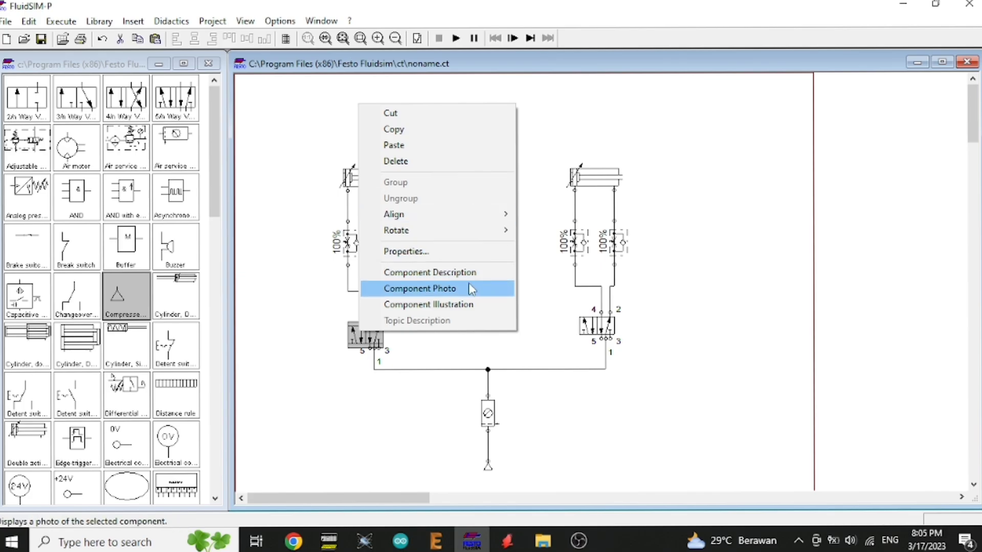
click(426, 250)
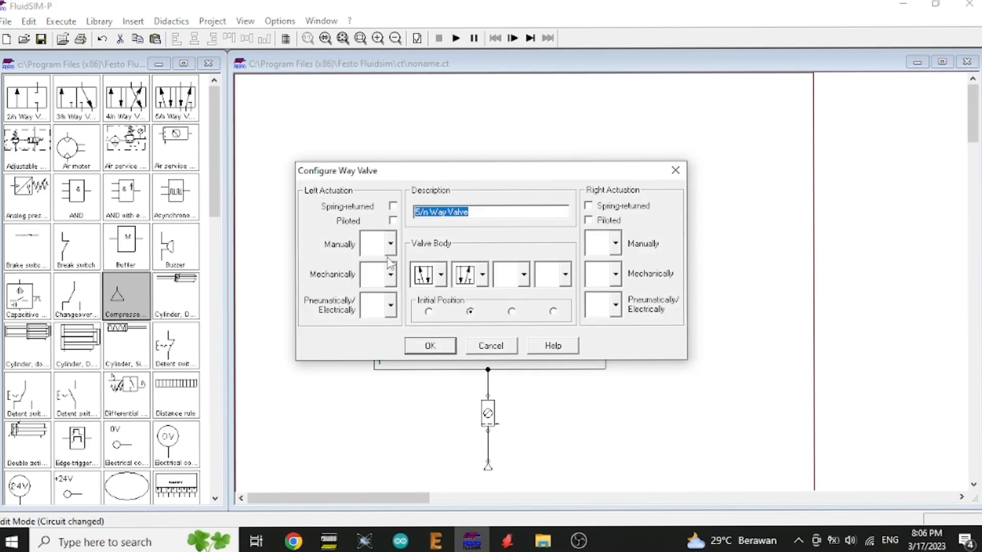
click(390, 305)
click(382, 357)
click(608, 305)
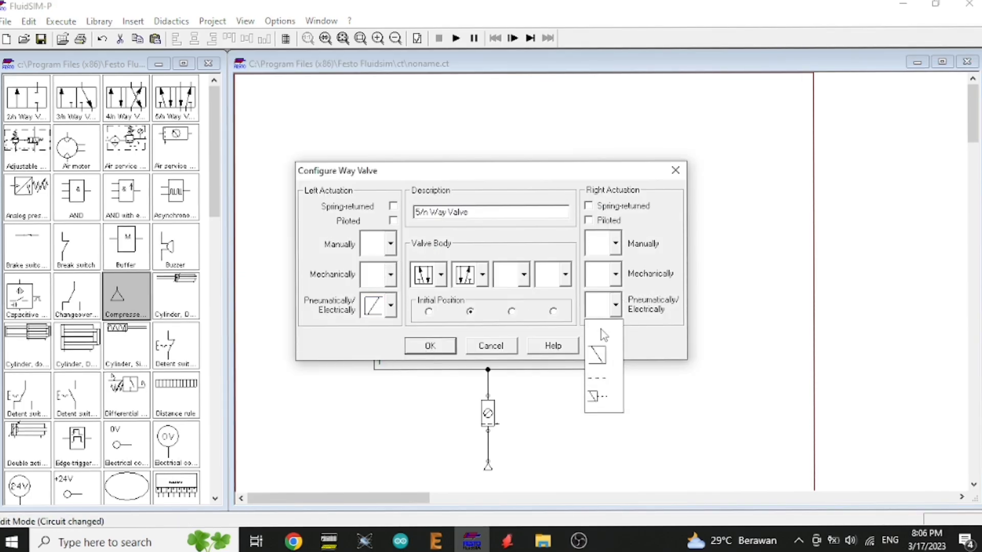
click(597, 355)
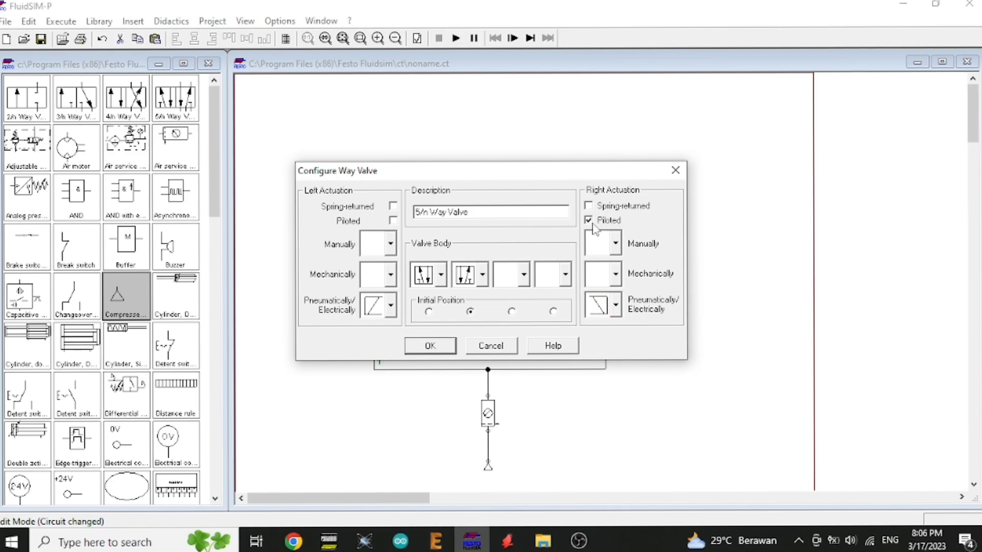
click(395, 220)
click(430, 346)
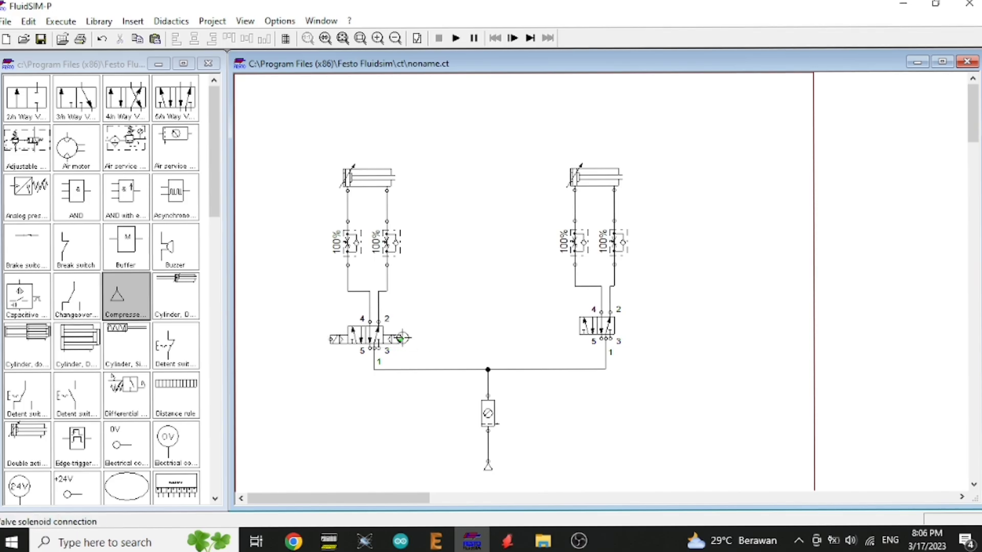
Step: Label the left valve's solenoid connections SA and SB
double_click(331, 341)
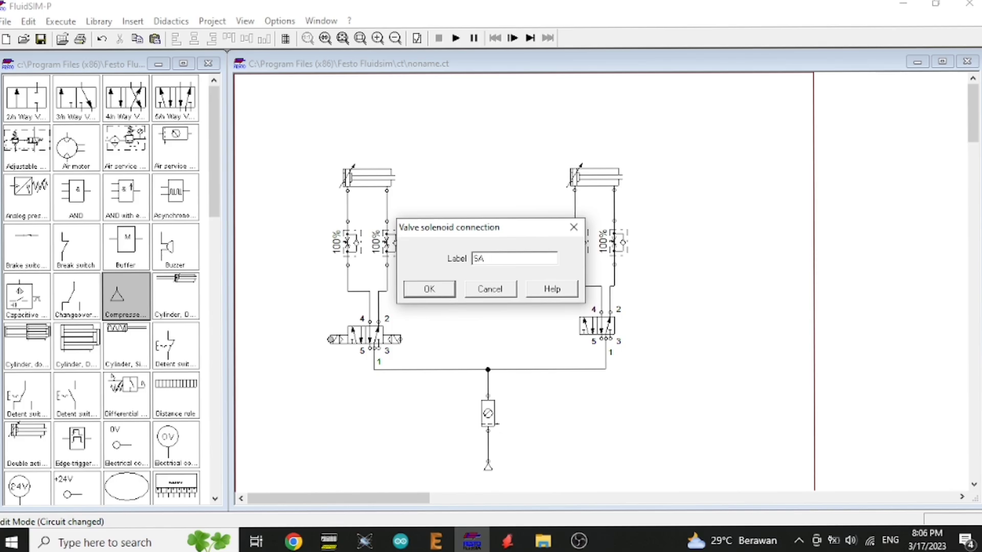
key(Return)
double_click(404, 340)
text(SB)
key(Return)
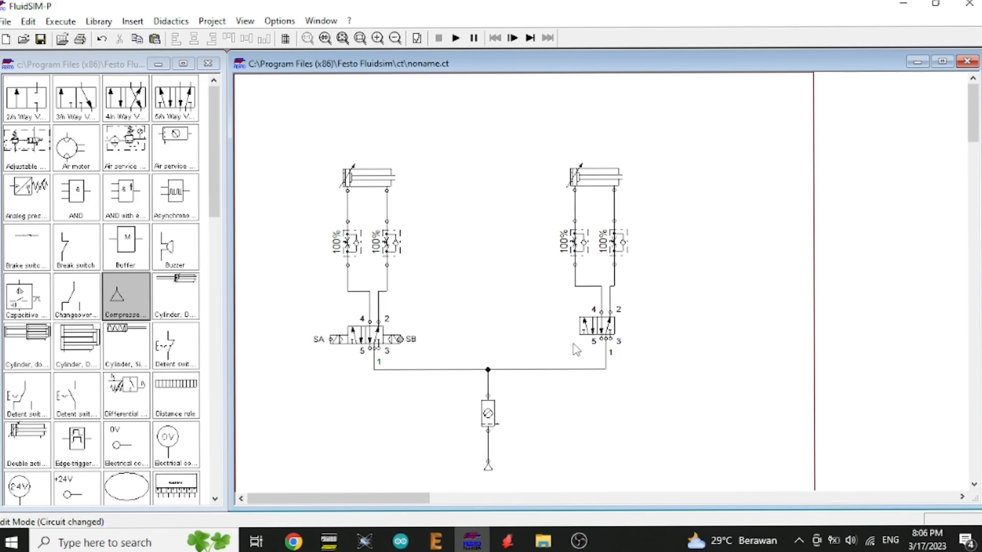
Step: Configure the right 5/n-way valve with solenoid actuation and piloting on both sides
double_click(596, 326)
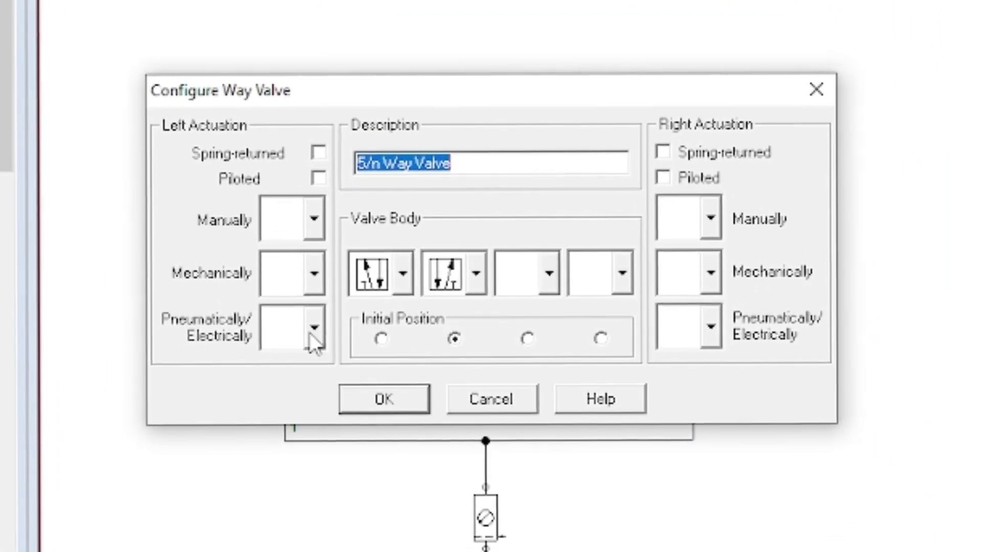
click(357, 320)
click(338, 378)
click(765, 340)
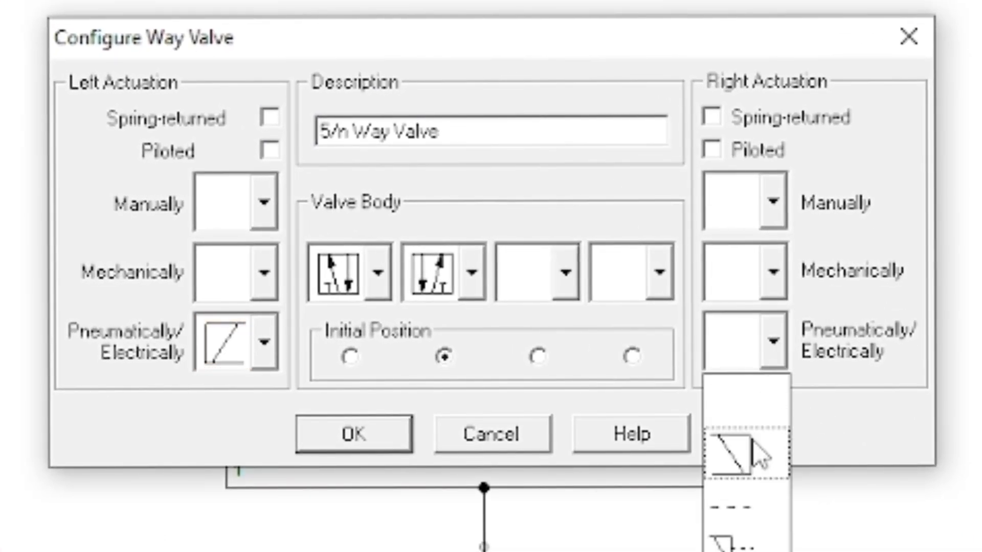
click(736, 428)
click(732, 342)
click(740, 463)
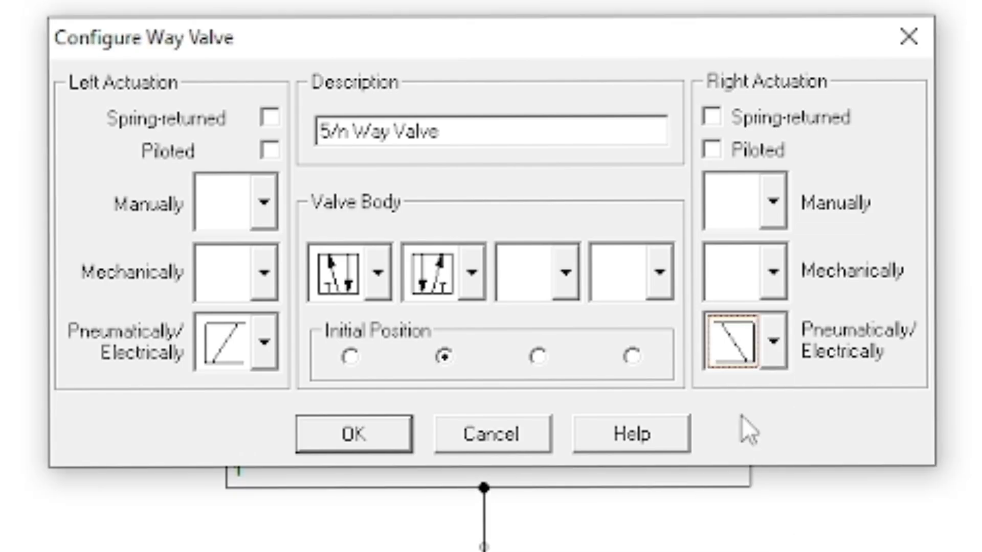
click(712, 150)
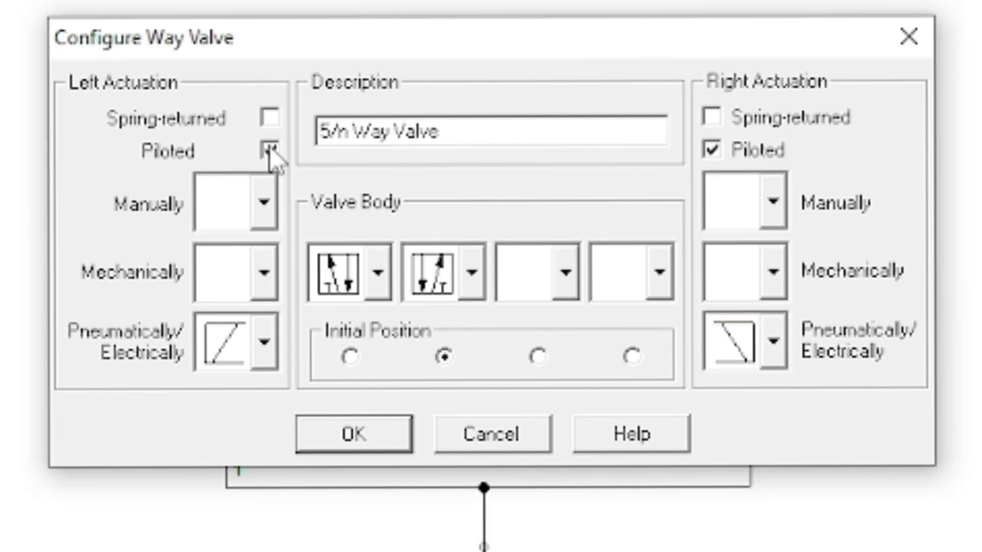
key(Return)
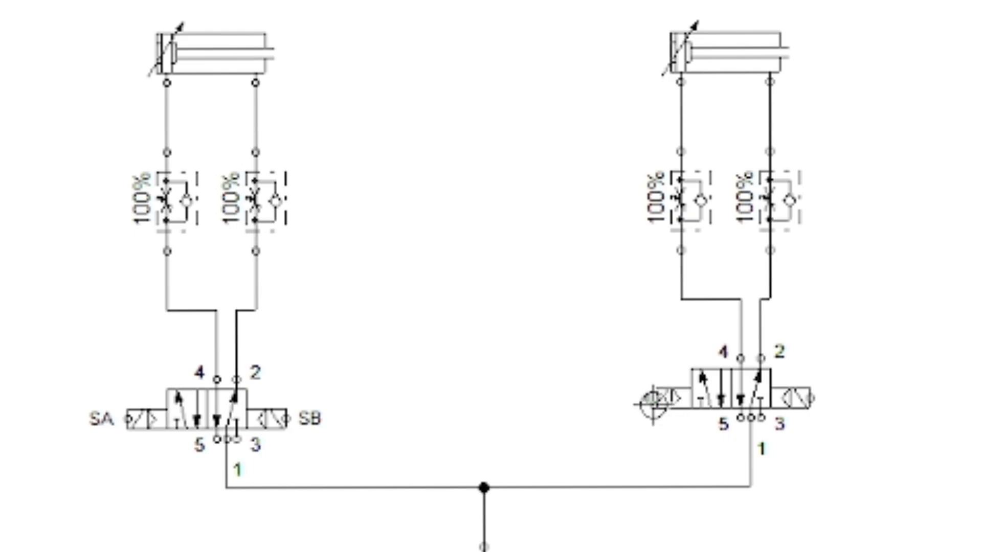
Step: Label the right valve's solenoid connections SC and SD
double_click(653, 404)
text(SC)
key(Return)
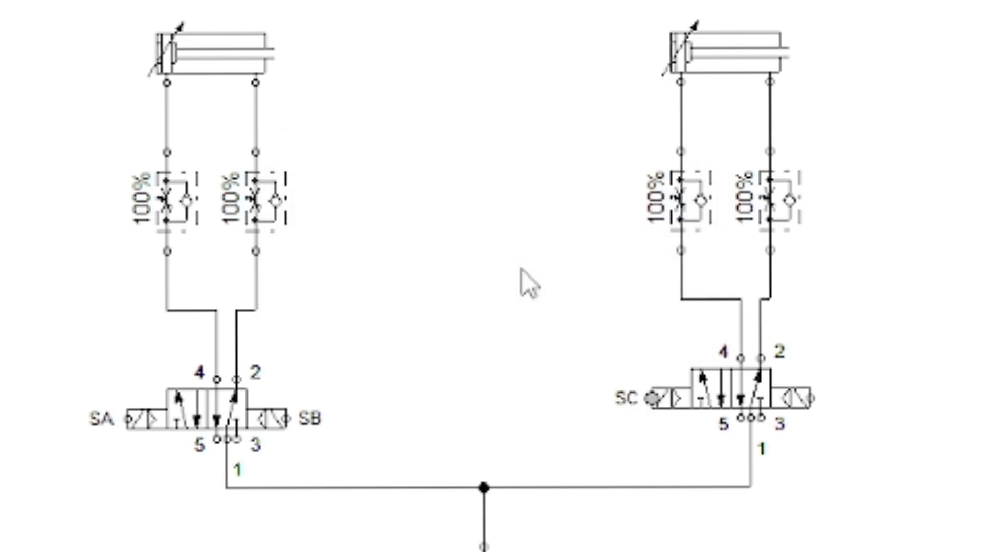
double_click(811, 397)
text(SD)
key(Return)
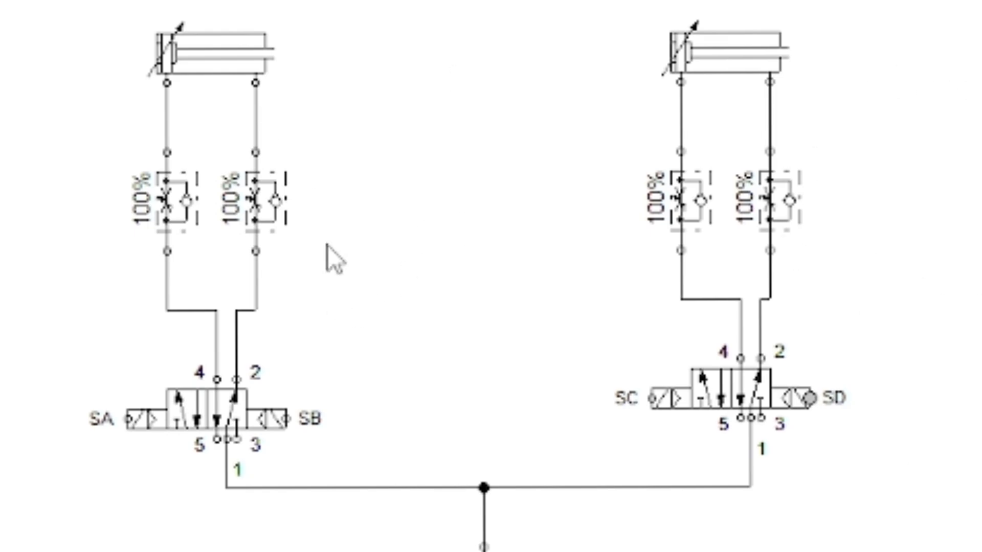
Step: Open the properties of the left cylinder's first one-way flow control valve
double_click(171, 240)
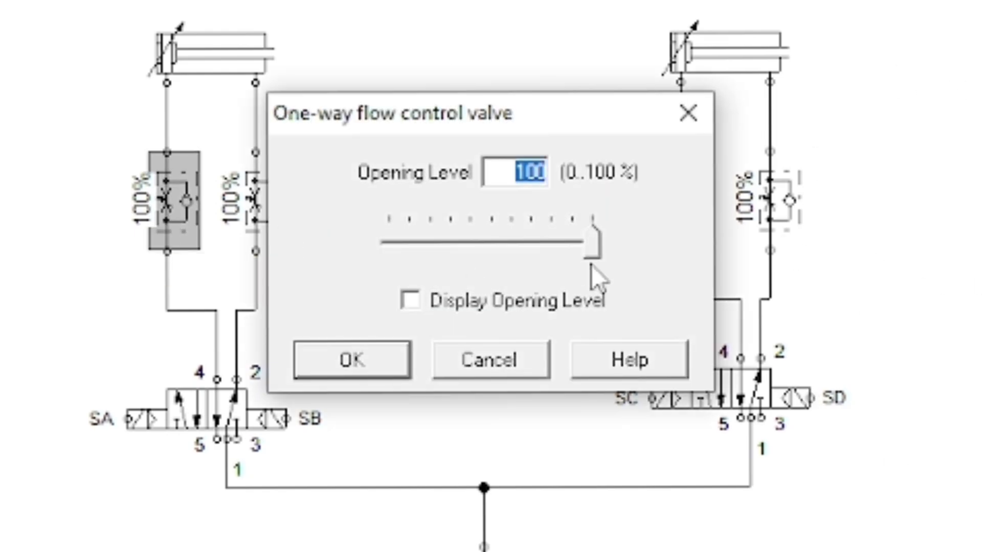